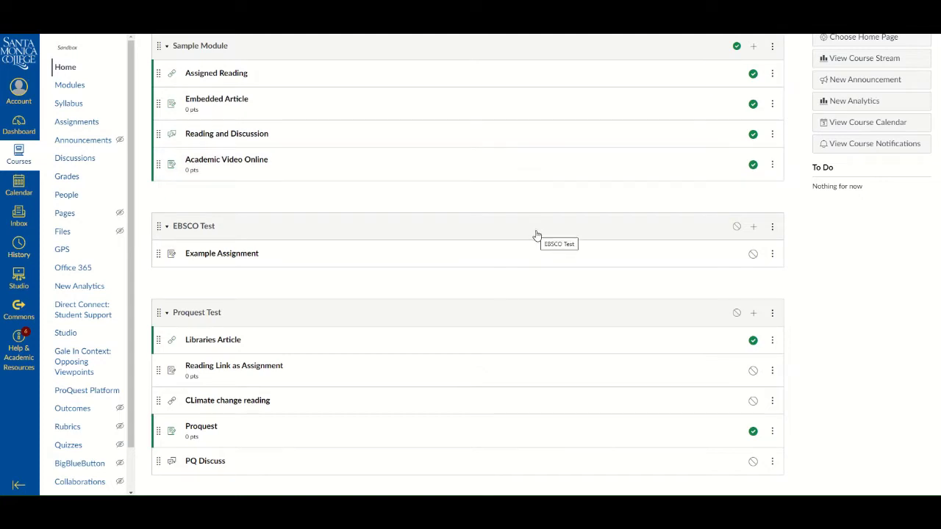
Step: Start adding an External Tool item to the EBSCO Test module and open EBSCOhost as its source
left_click(753, 229)
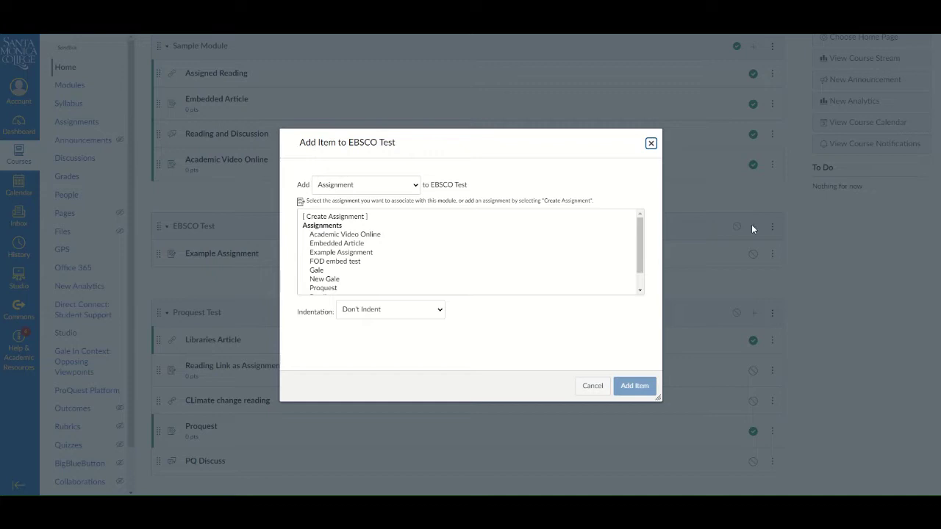
left_click(416, 185)
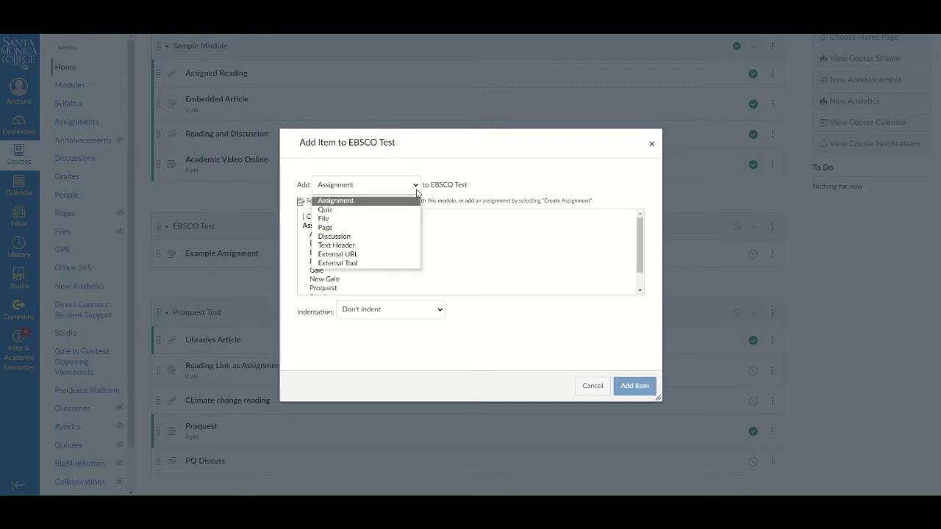
left_click(354, 263)
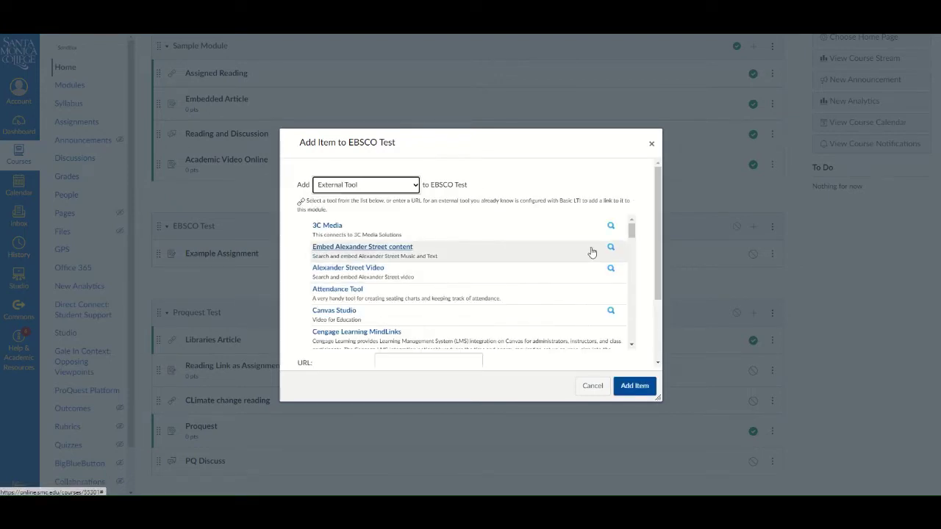
scroll(625, 239, "down", 4)
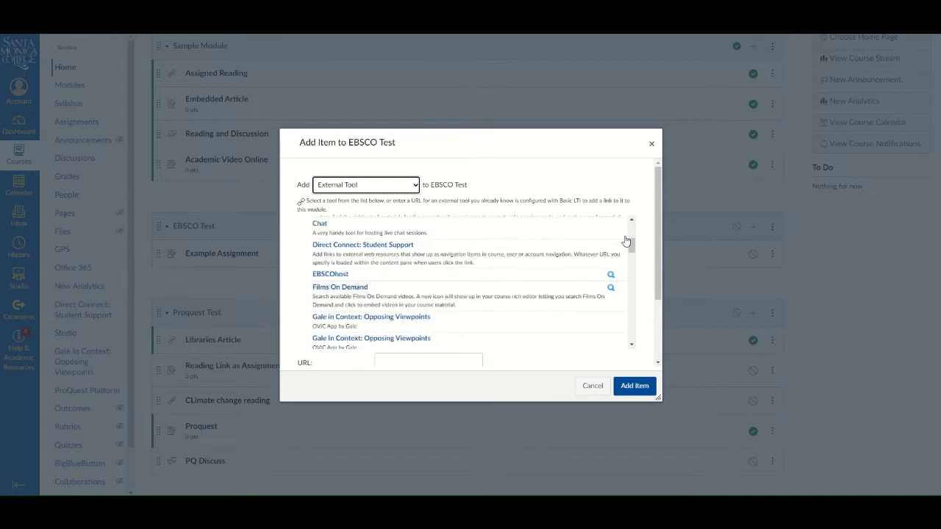
left_click(343, 278)
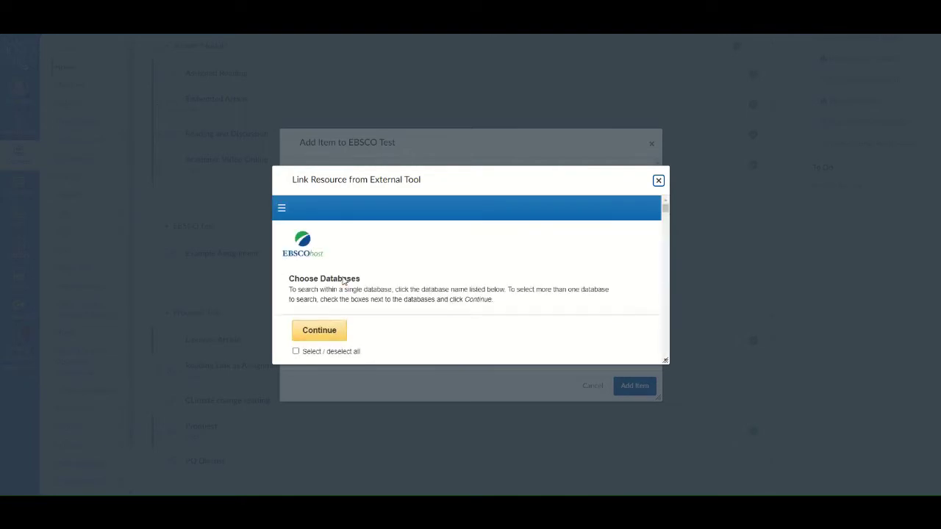
Step: Select all the EBSCOhost databases and continue to the search form
scroll(431, 288, "down", 5)
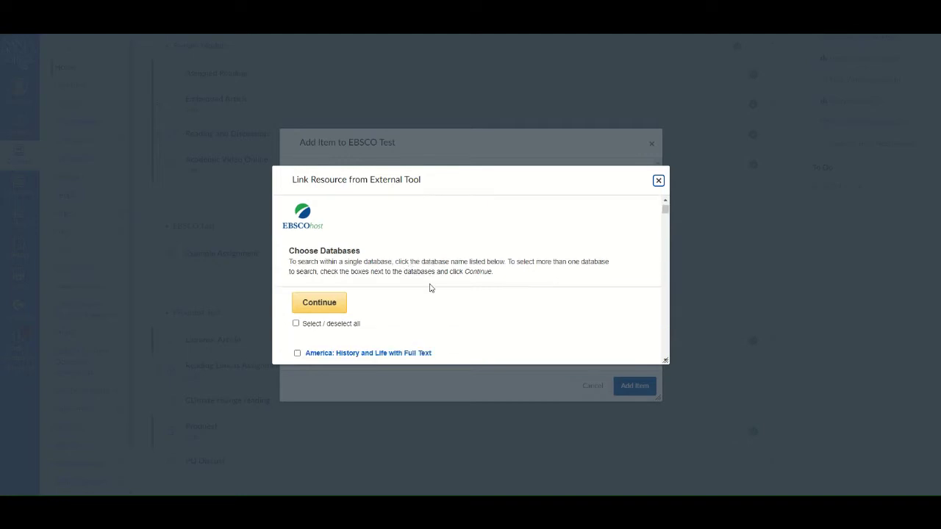
scroll(431, 288, "down", 2)
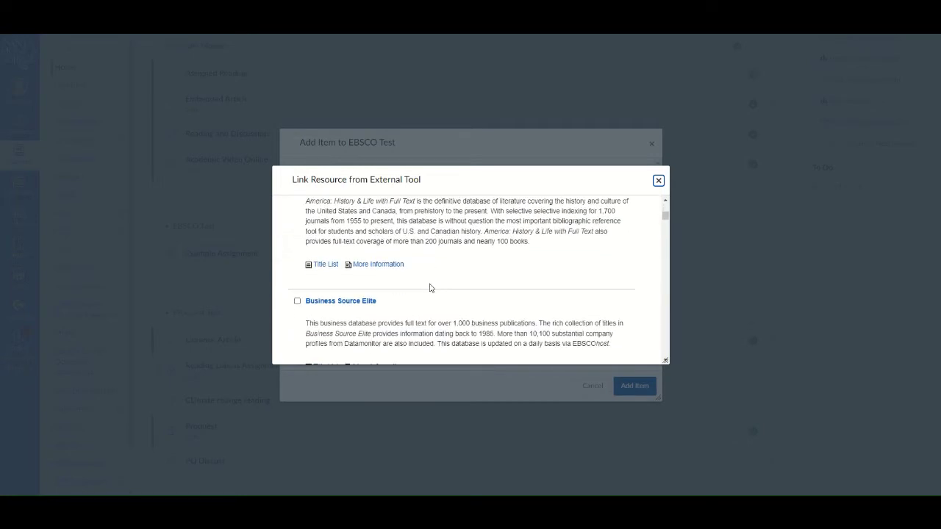
scroll(431, 288, "down", 2)
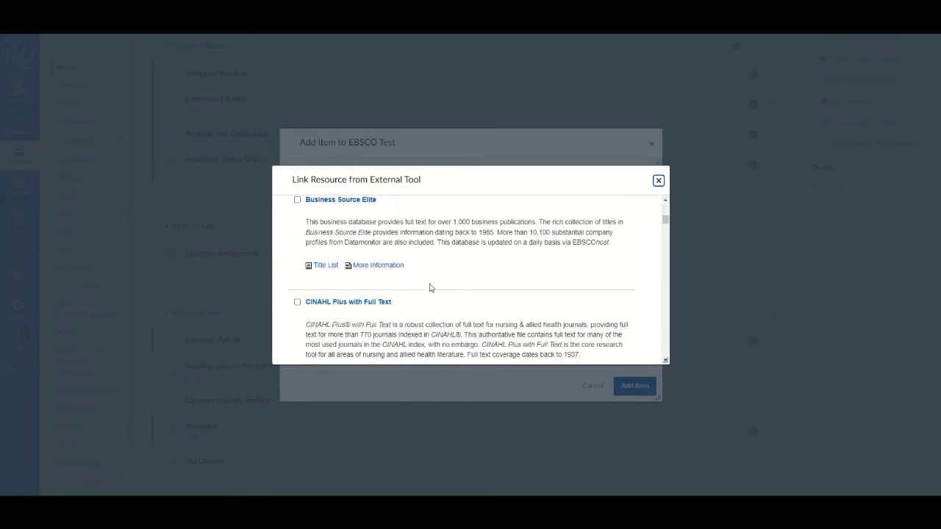
scroll(431, 288, "up", 3)
scroll(431, 288, "up", 5)
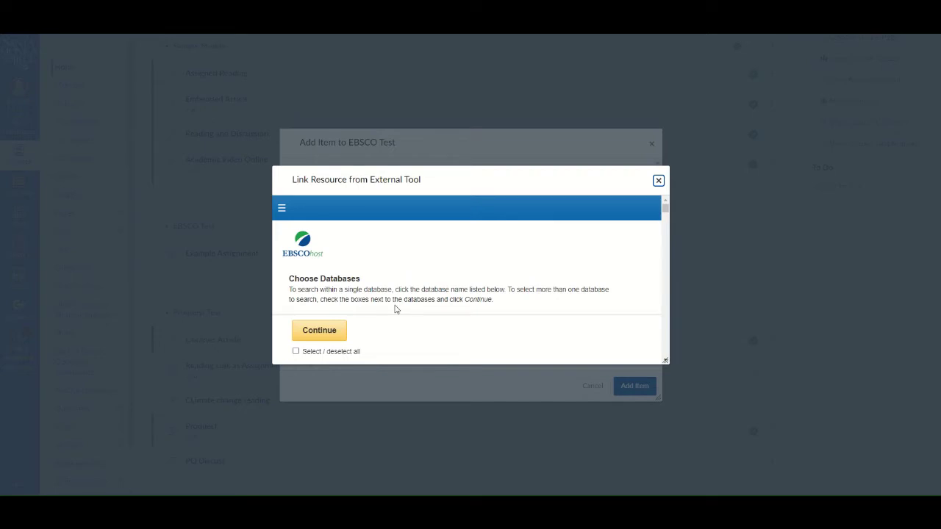
left_click(296, 352)
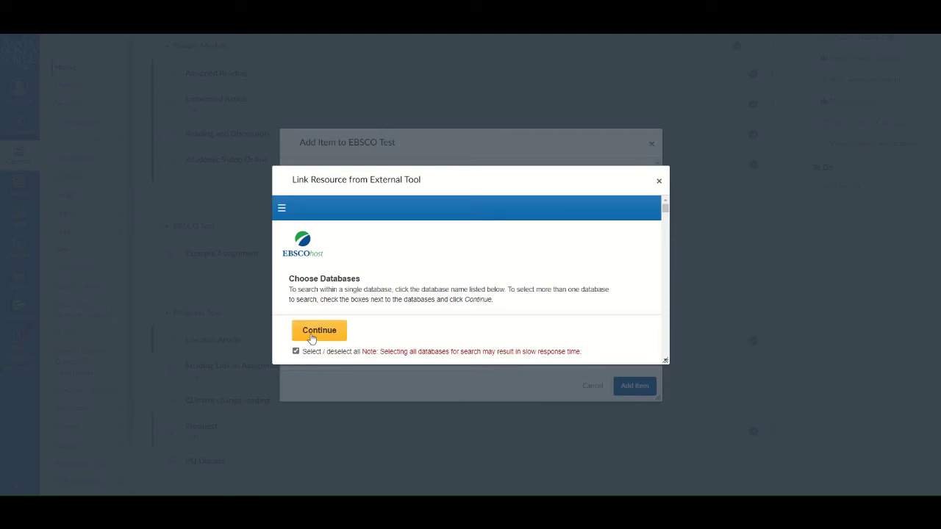
left_click(316, 331)
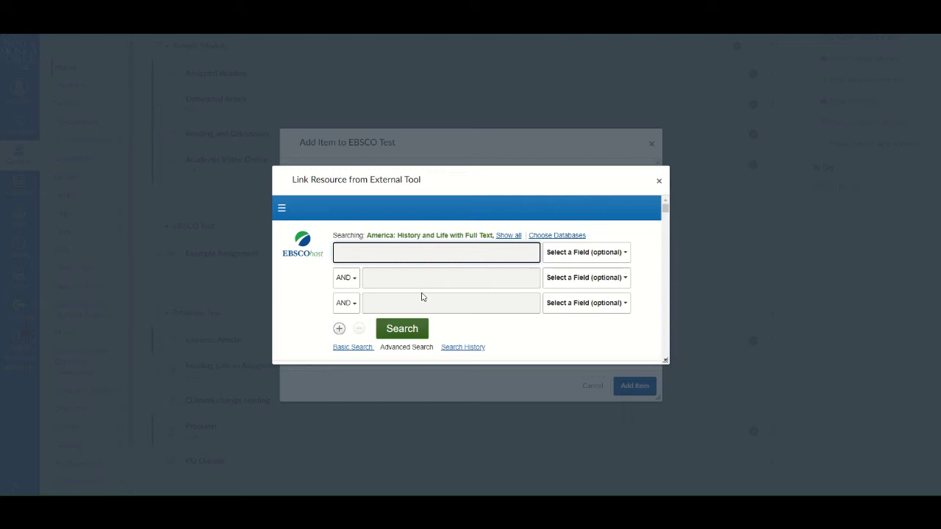
Step: Search the selected databases for "climate change"
left_click(427, 255)
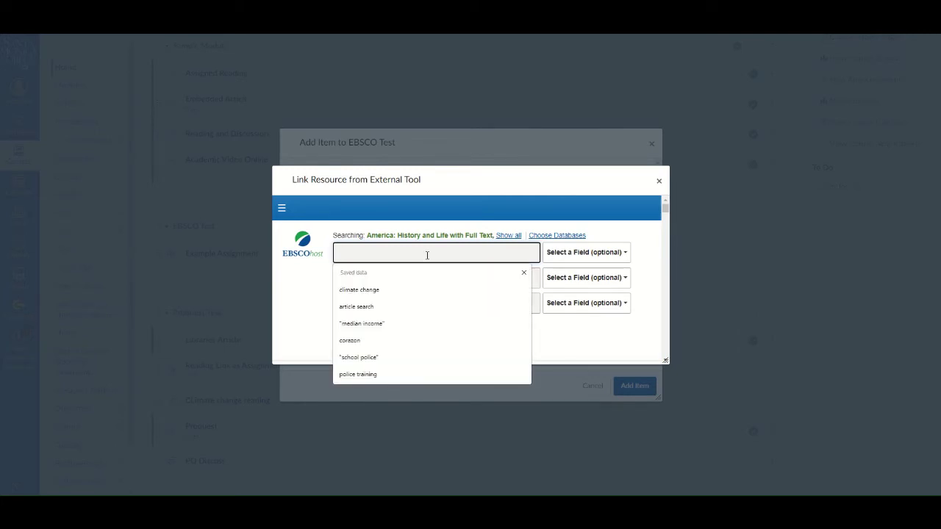
type("climate change")
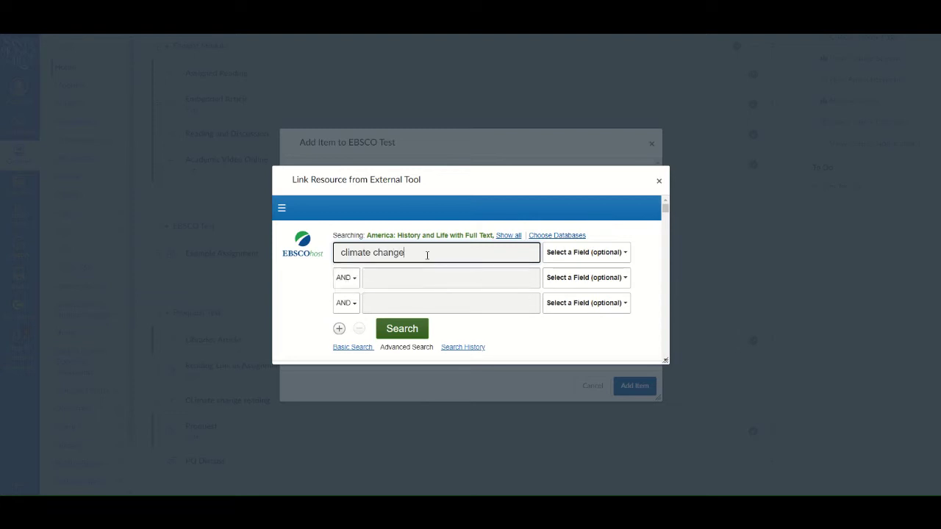
left_click(401, 330)
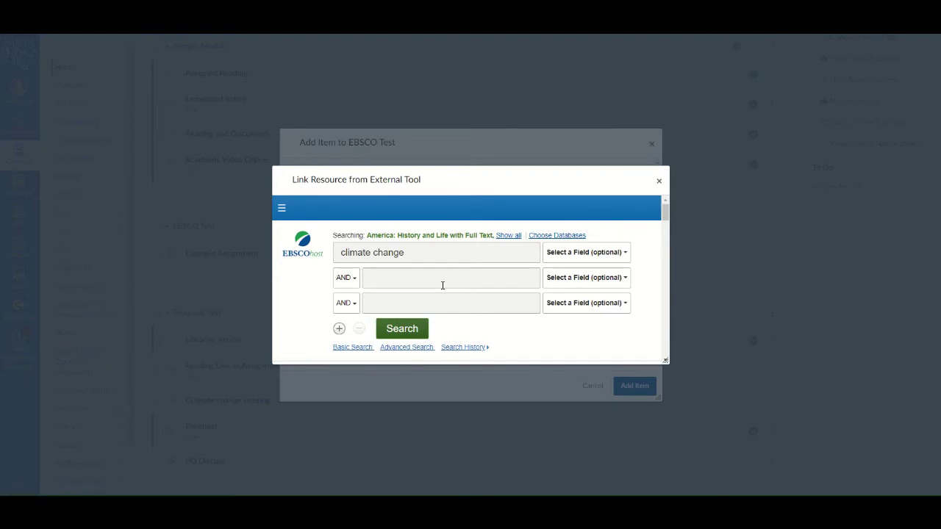
Step: Browse the first search results and open the record of the article on climate change and vibriosis in the United States
scroll(443, 285, "down", 4)
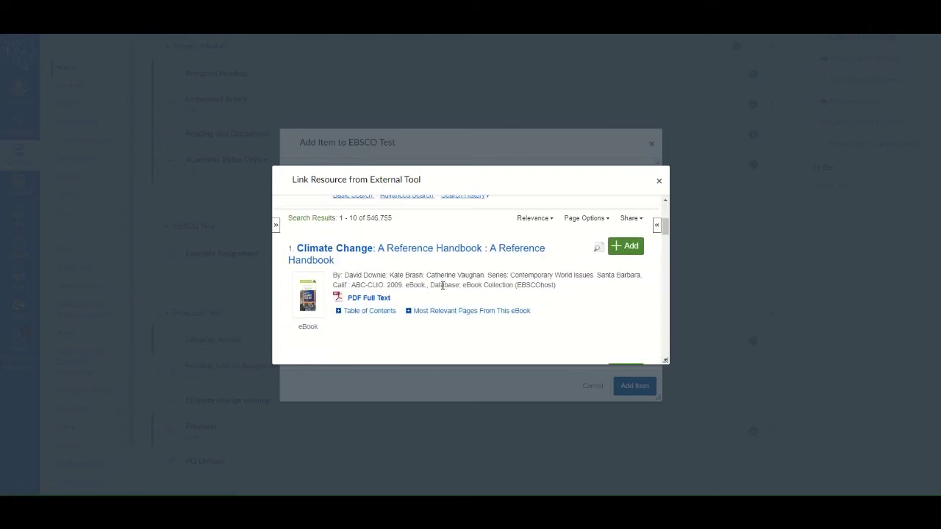
scroll(442, 286, "down", 3)
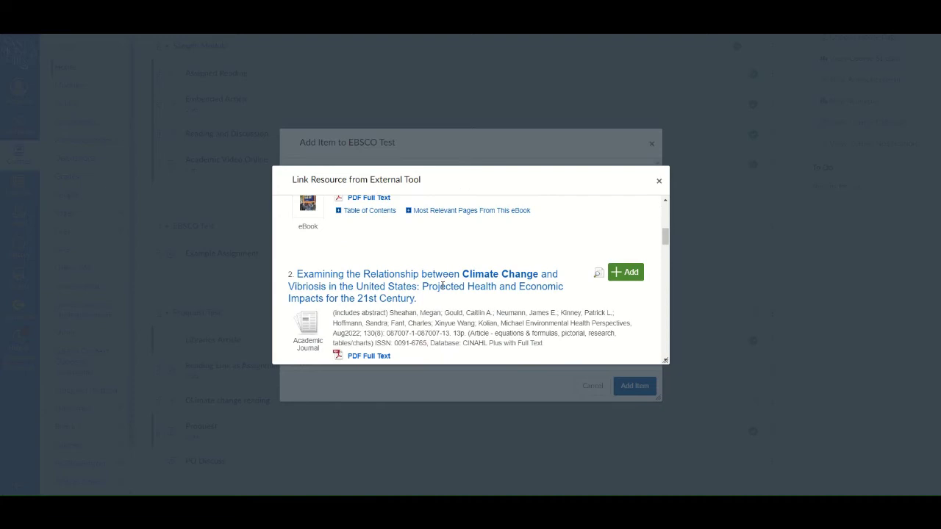
scroll(443, 285, "down", 1)
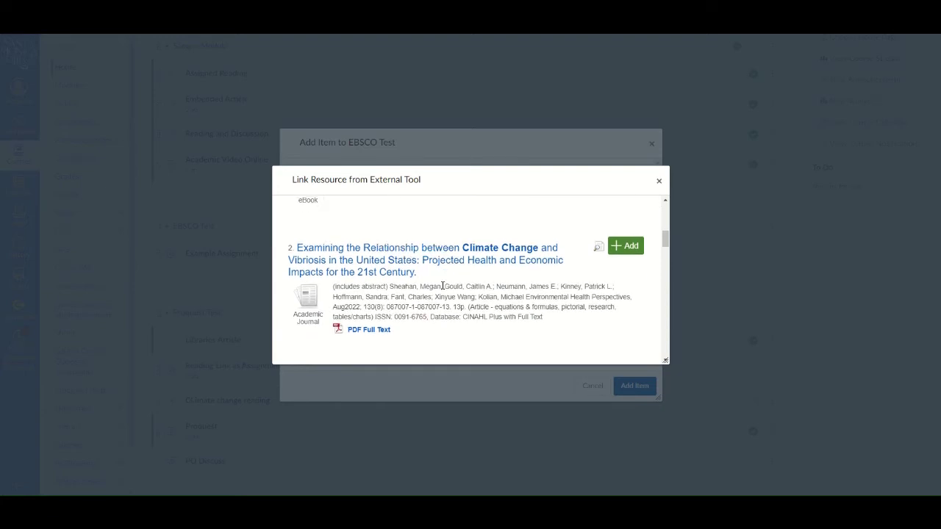
scroll(443, 286, "down", 1)
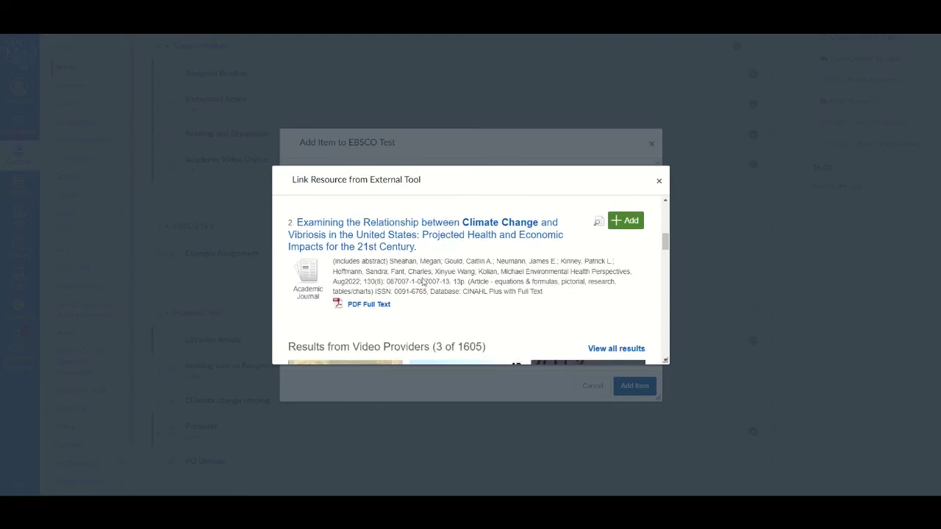
left_click(391, 246)
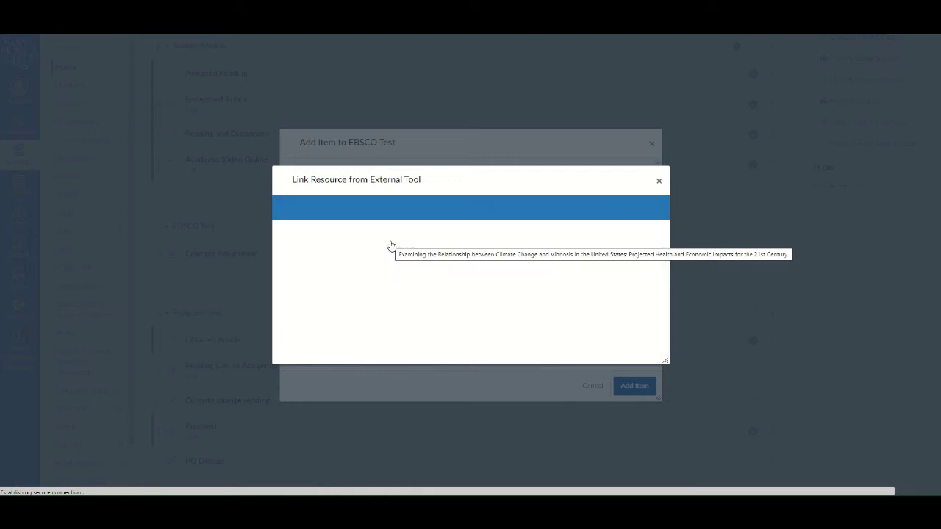
Step: Enlarge the Link Resource dialog and examine the vibriosis article's detailed record
left_click_drag(666, 360, 773, 376)
scroll(675, 337, "down", 5)
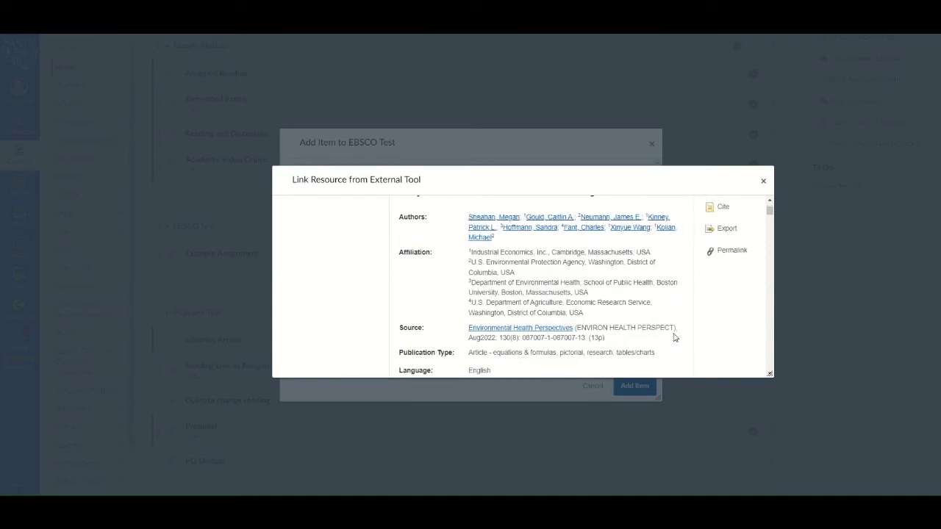
scroll(675, 338, "down", 1)
scroll(675, 337, "up", 6)
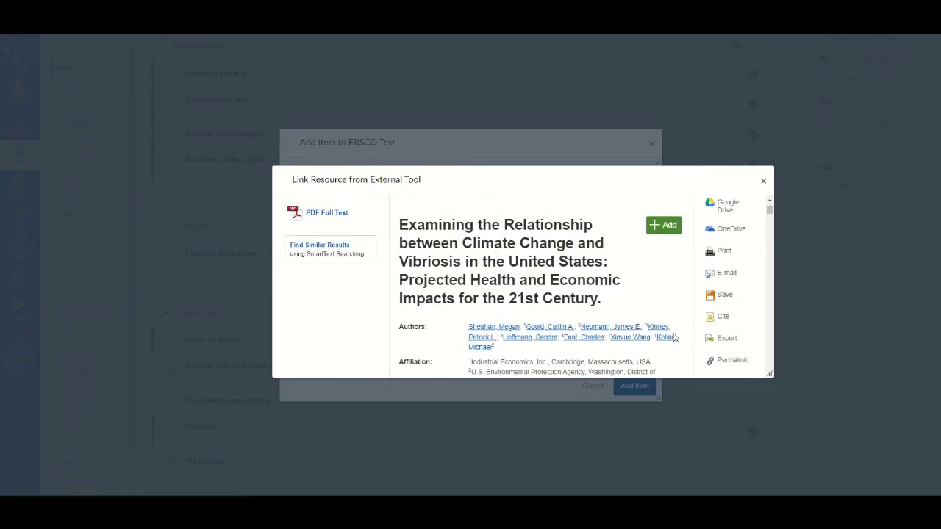
scroll(675, 338, "up", 2)
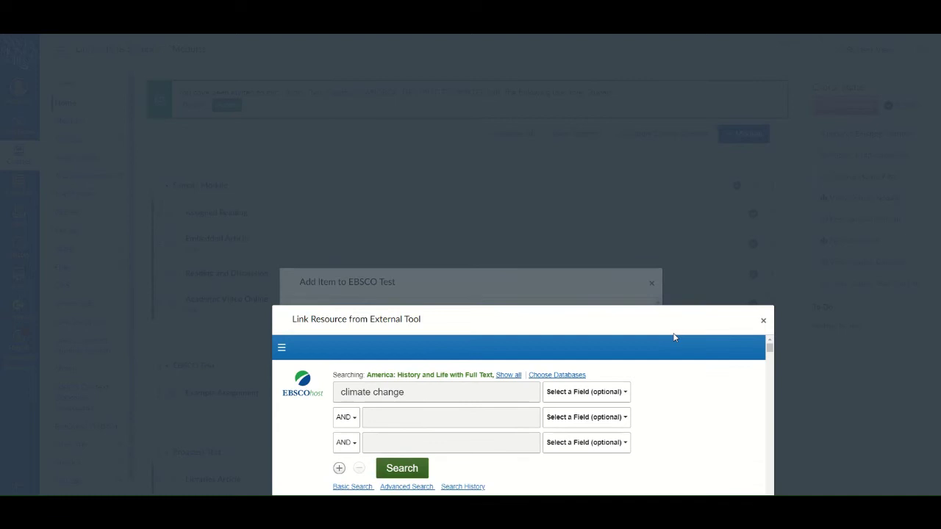
scroll(675, 337, "down", 2)
scroll(441, 344, "down", 2)
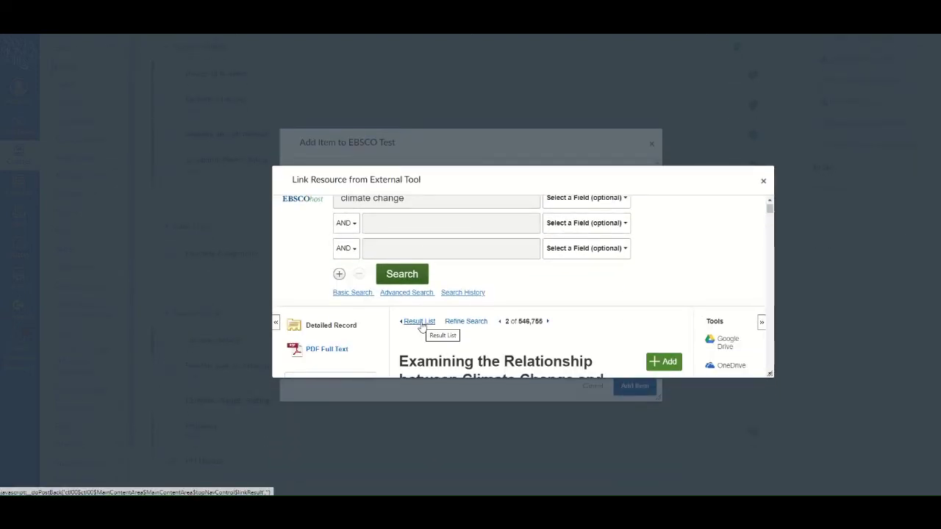
Step: Return to the result list and add the article "Combating Climate Change in an Era of Longevity." as the linked resource
left_click(419, 322)
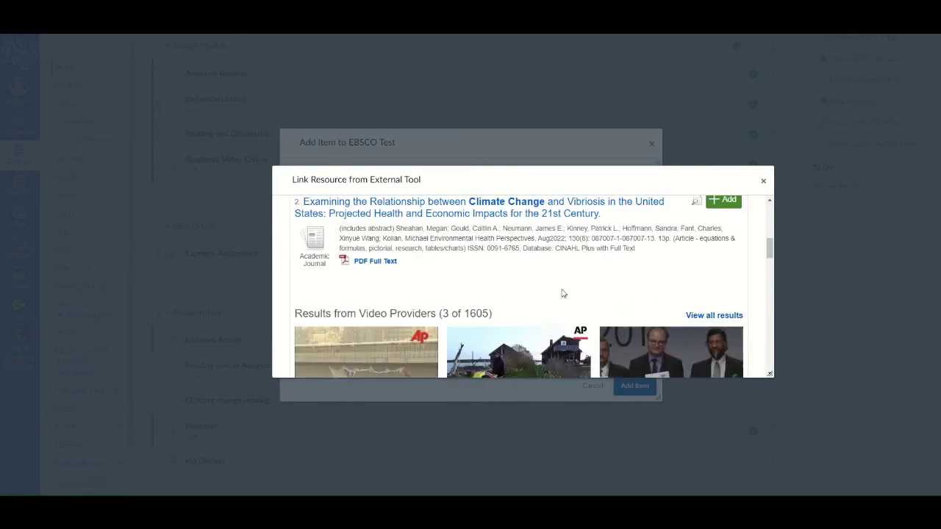
scroll(562, 293, "down", 5)
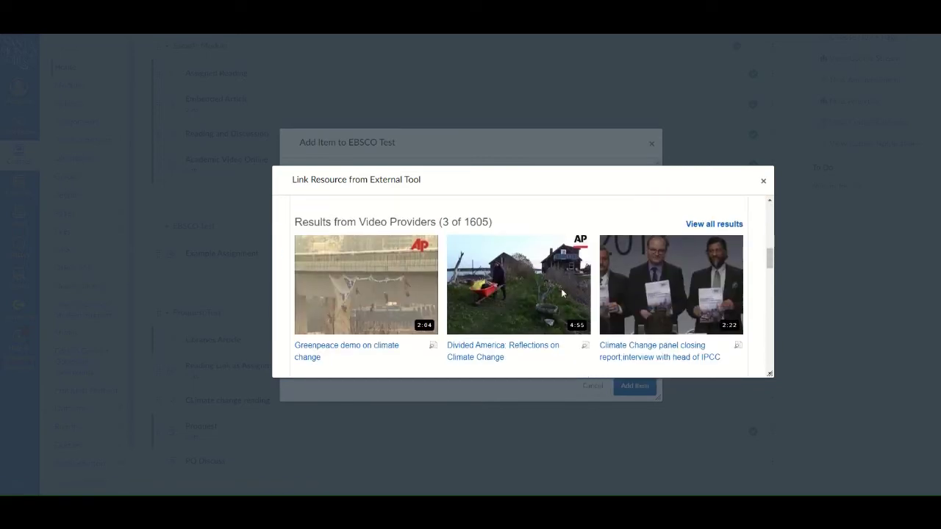
scroll(562, 294, "down", 6)
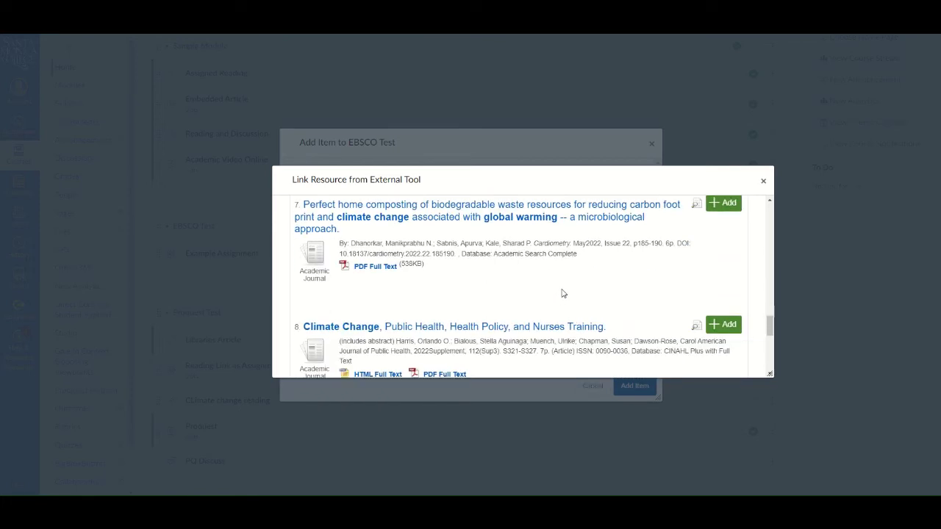
scroll(562, 294, "down", 2)
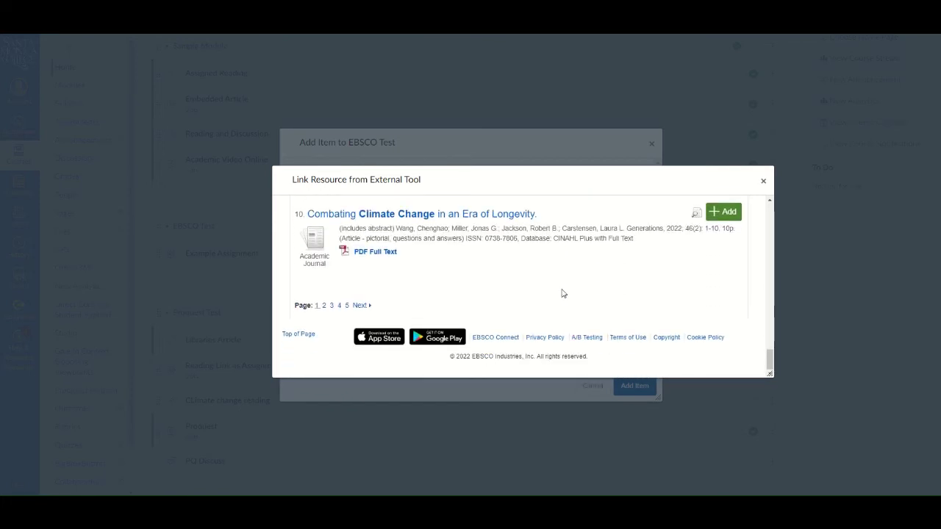
scroll(561, 293, "up", 1)
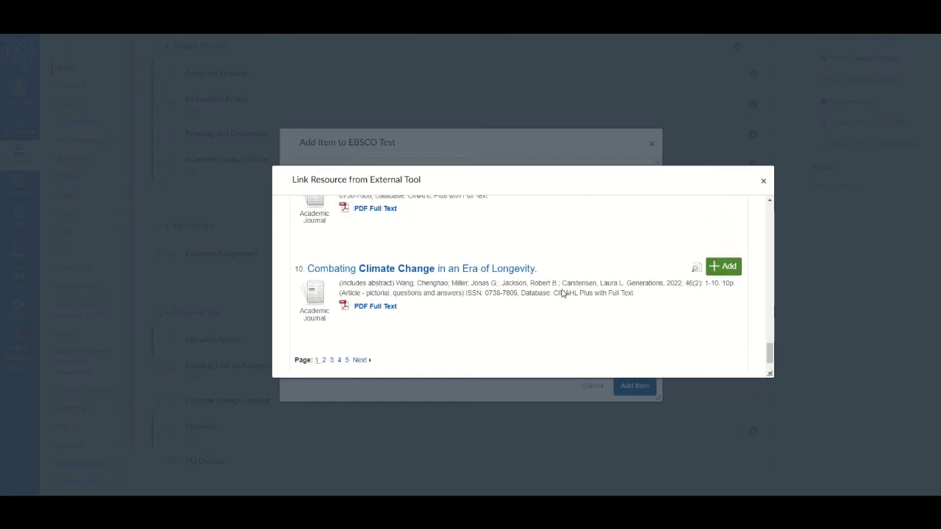
left_click(723, 266)
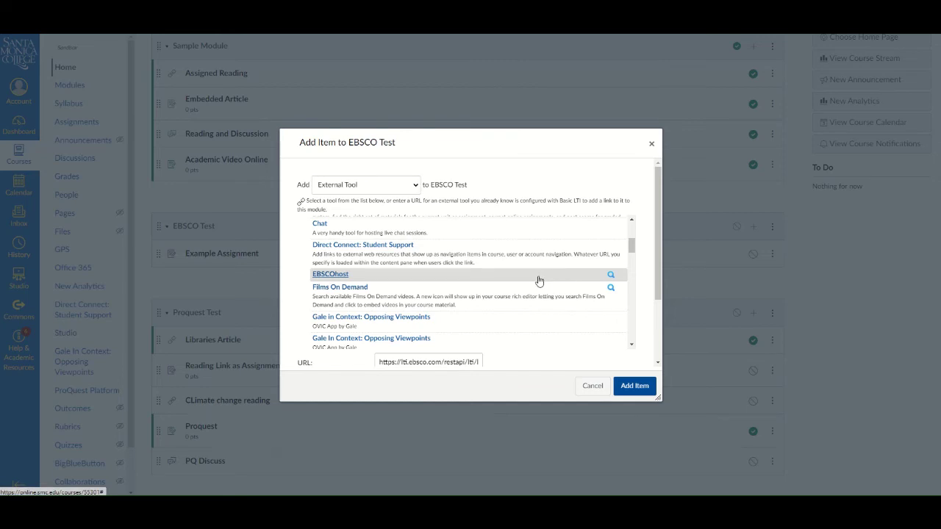
Step: Set the page name to "Read this article: Combating Climate Change in an Era of Longevity." and add the item to the module
scroll(539, 280, "down", 3)
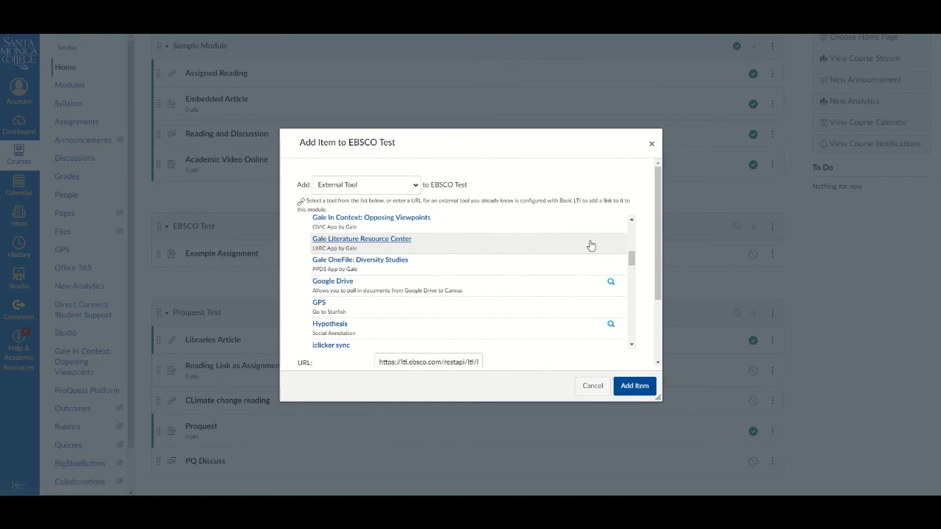
left_click_drag(658, 227, 655, 300)
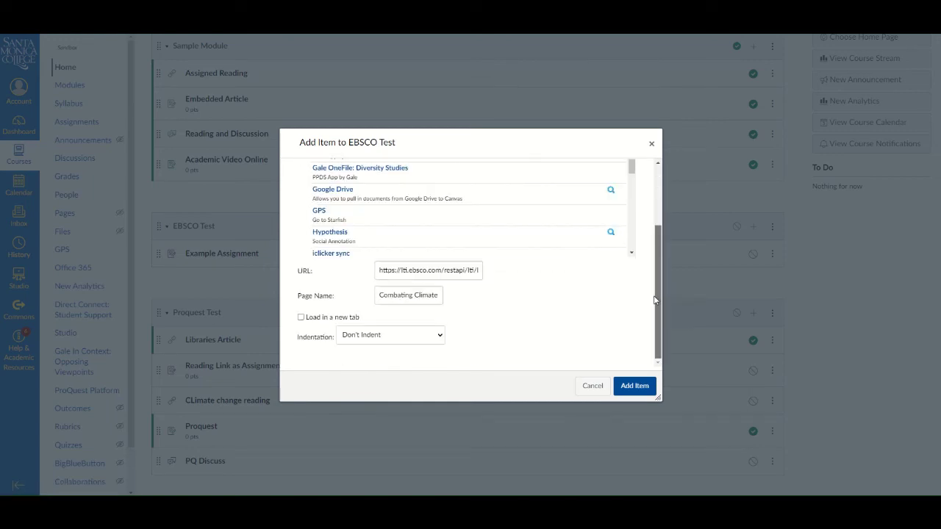
left_click(394, 295)
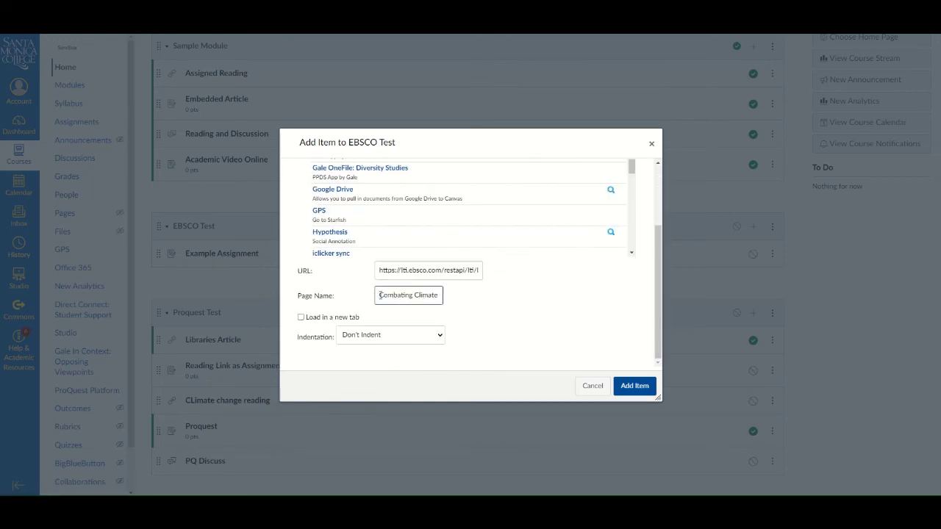
type("Read this article: Cc")
left_click(634, 386)
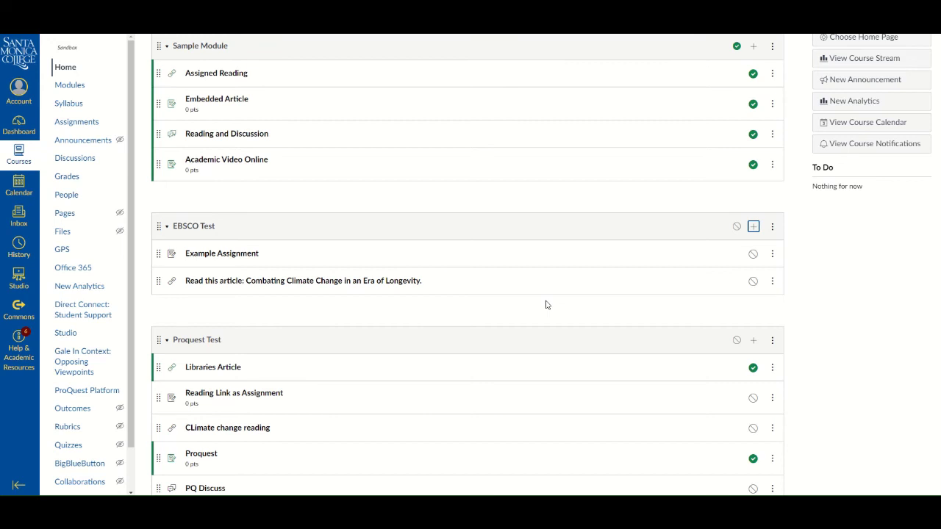
Step: Open the new article item in the EBSCO Test module and view its PDF full text
left_click(340, 281)
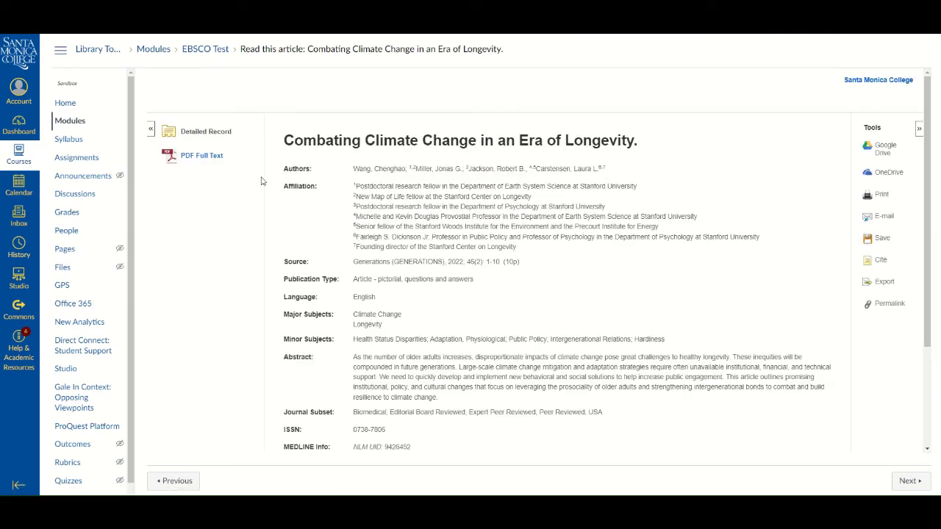
left_click(211, 156)
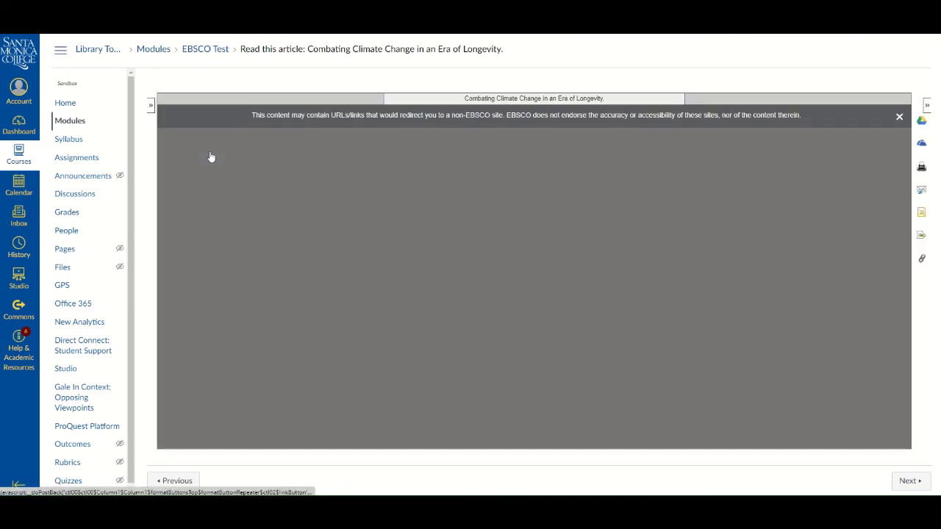
scroll(452, 257, "down", 15)
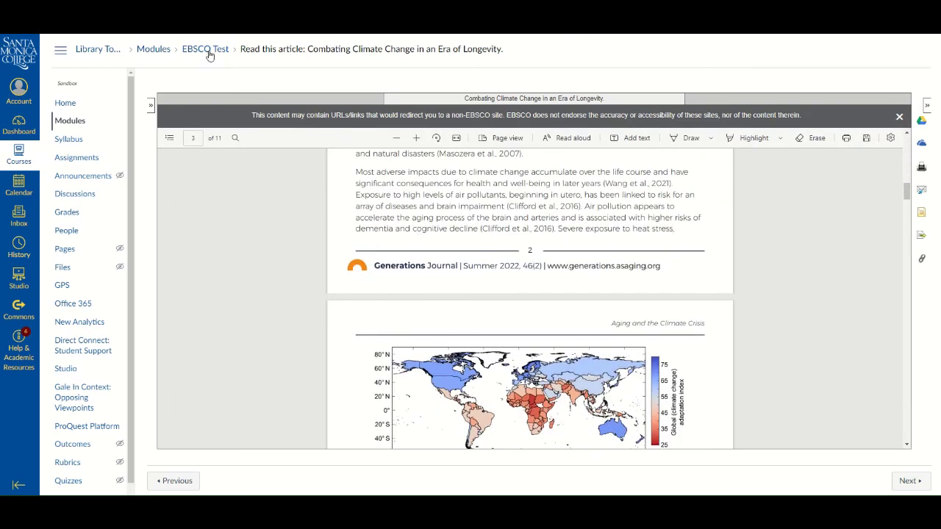
Step: Return to the EBSCO Test module and publish the "Read this article" item
left_click(209, 51)
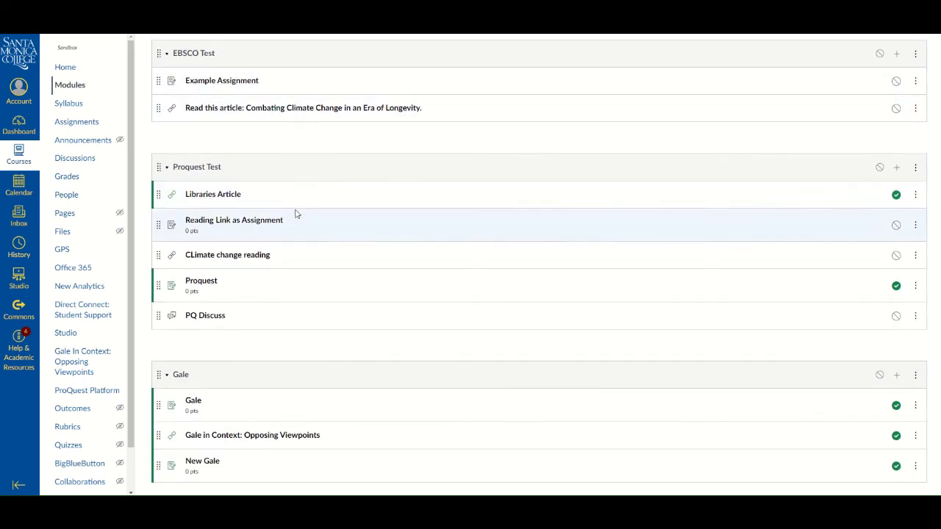
left_click(896, 110)
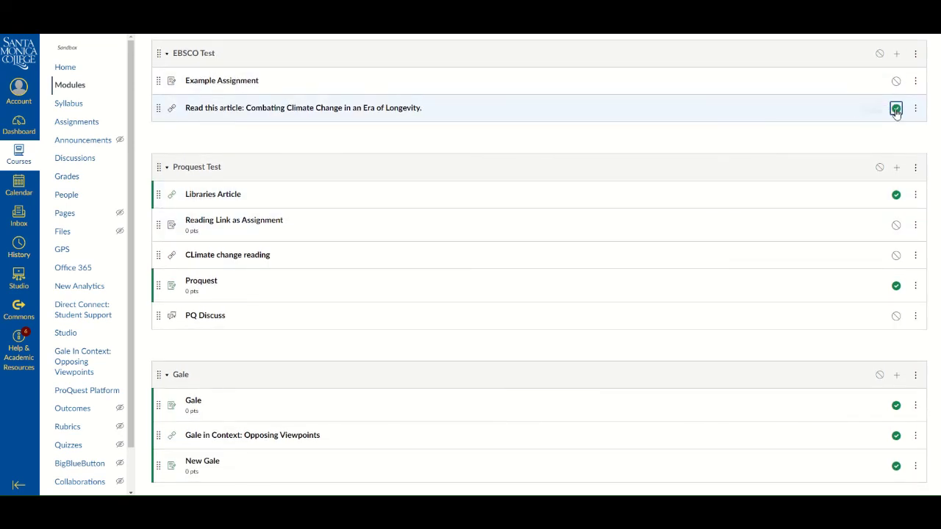